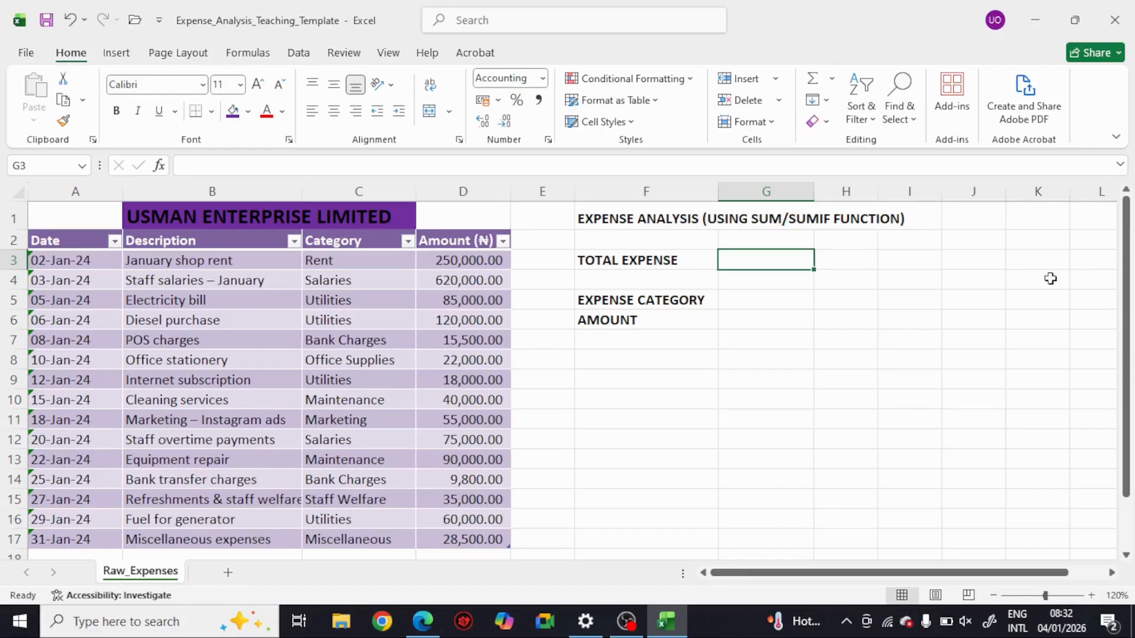
Calculate the total expense in cell G3 with a SUM formula over the table's Amount (₦) column, D3:D17
drag(45, 215, 510, 498)
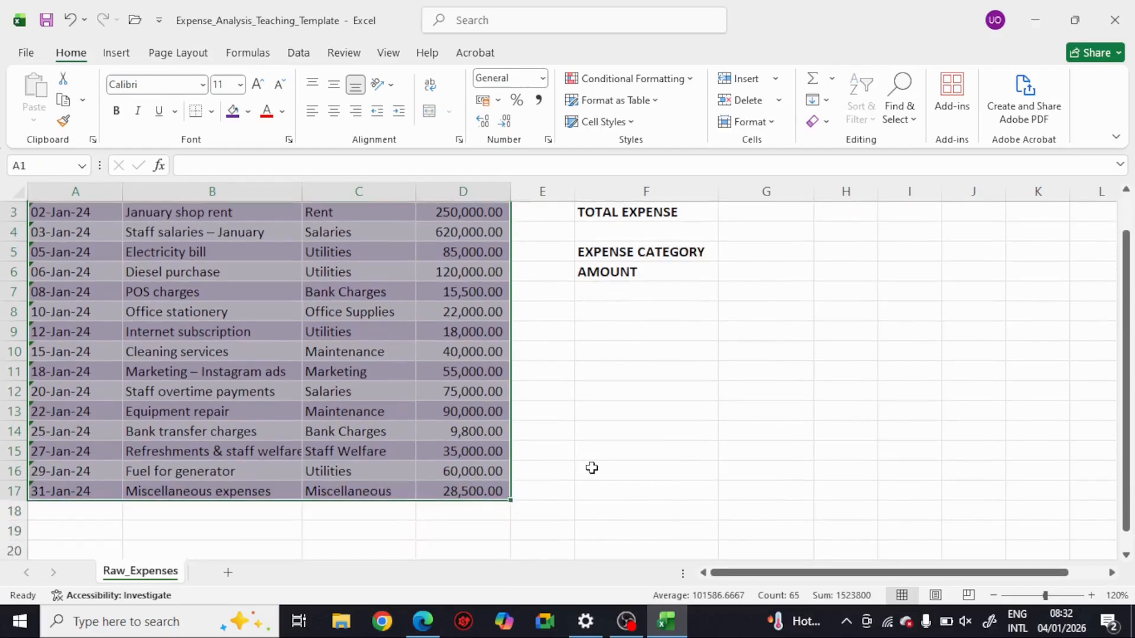
scroll(591, 467, up, 1)
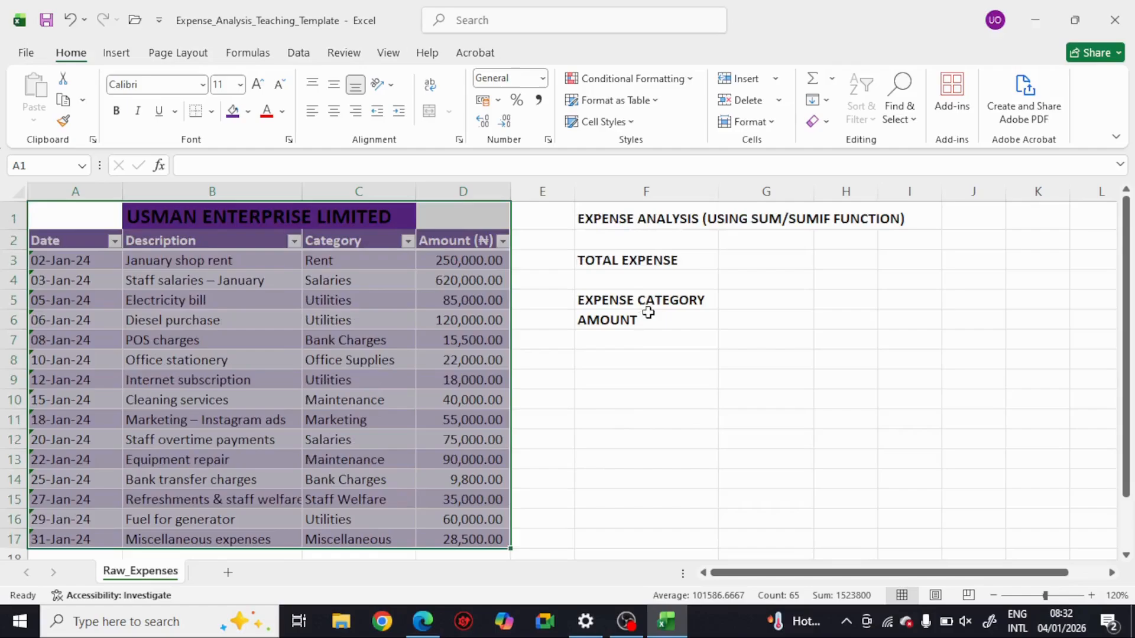
click(740, 262)
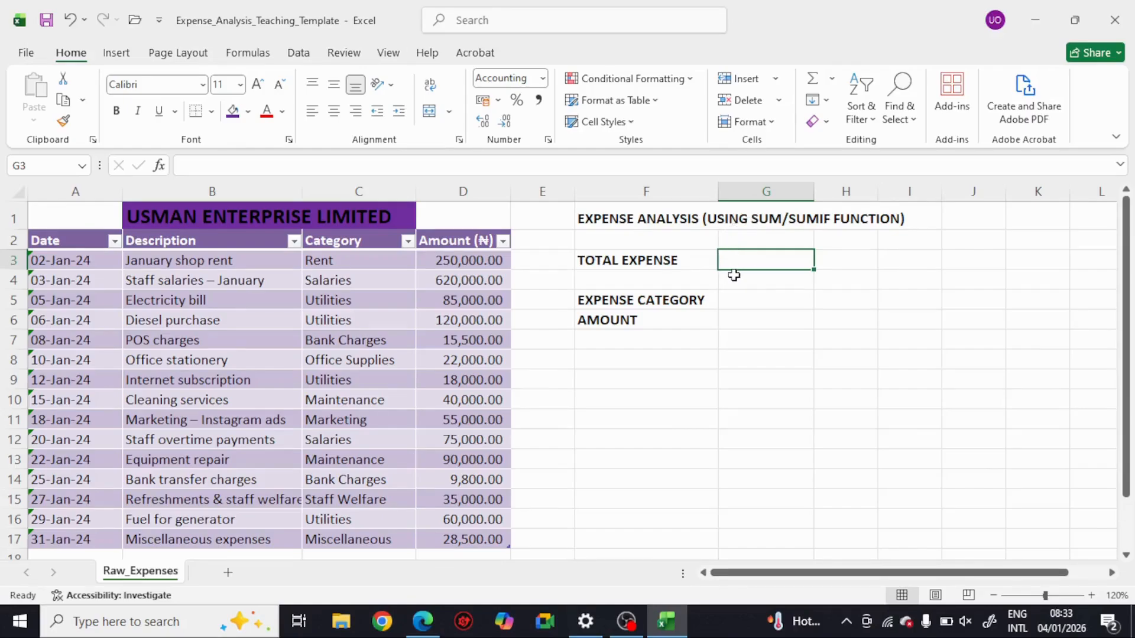
text(=)
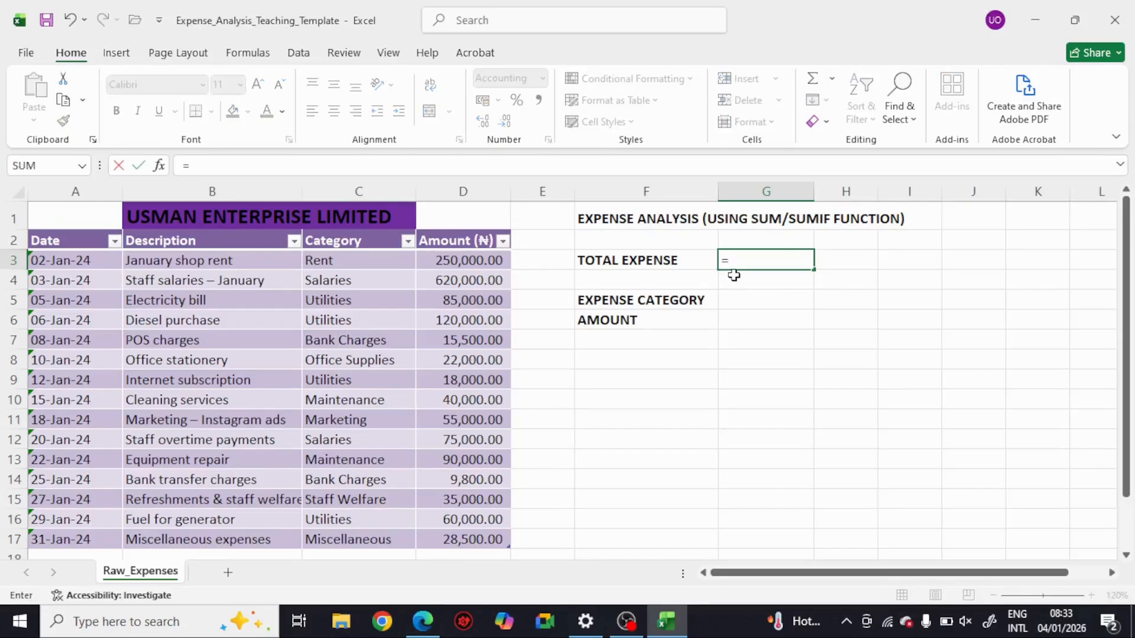
text(SUM)
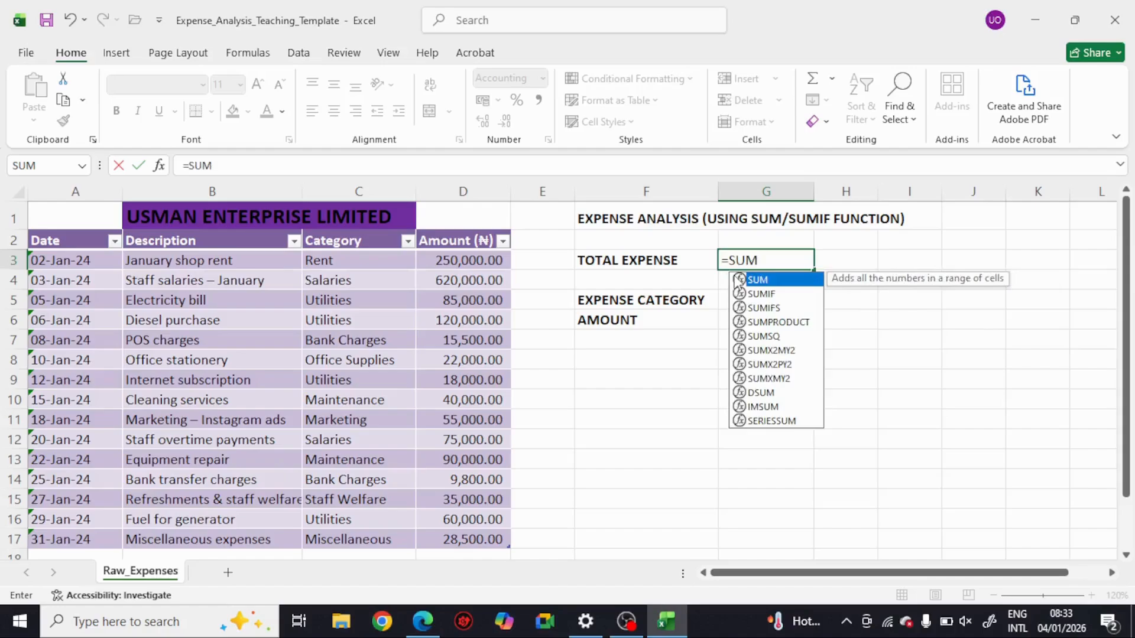
double_click(768, 279)
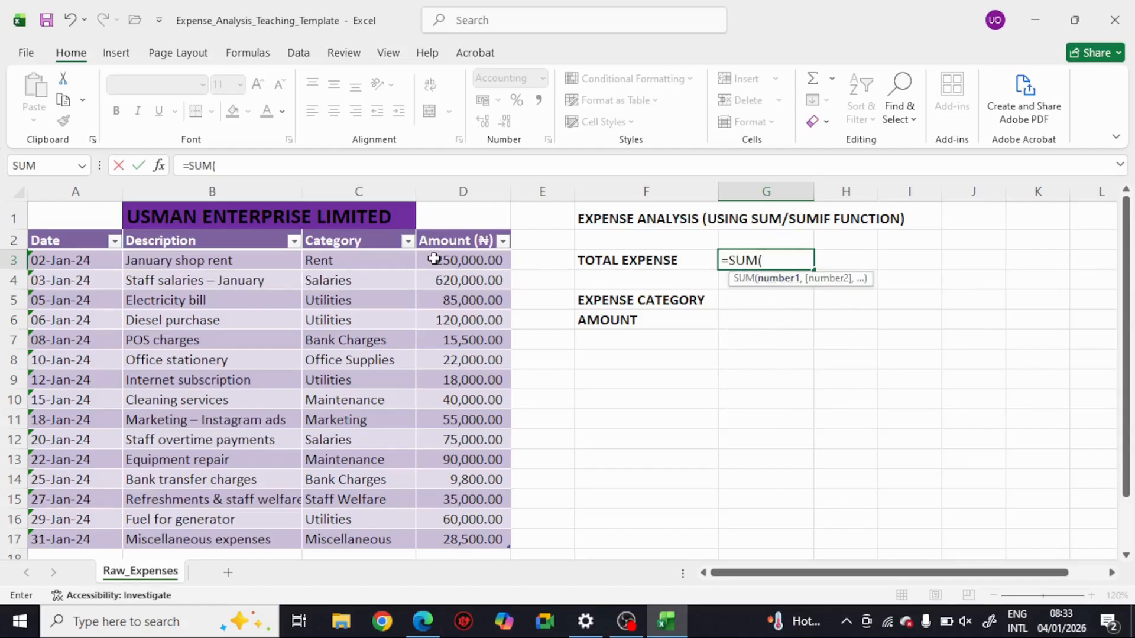
drag(438, 263, 491, 533)
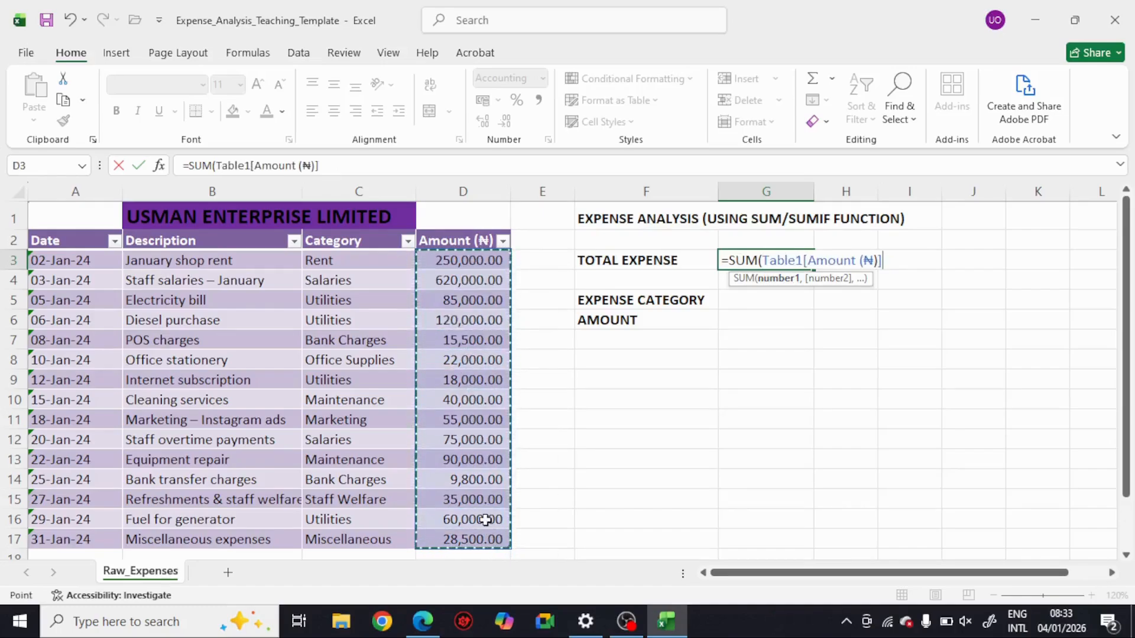
key(Return)
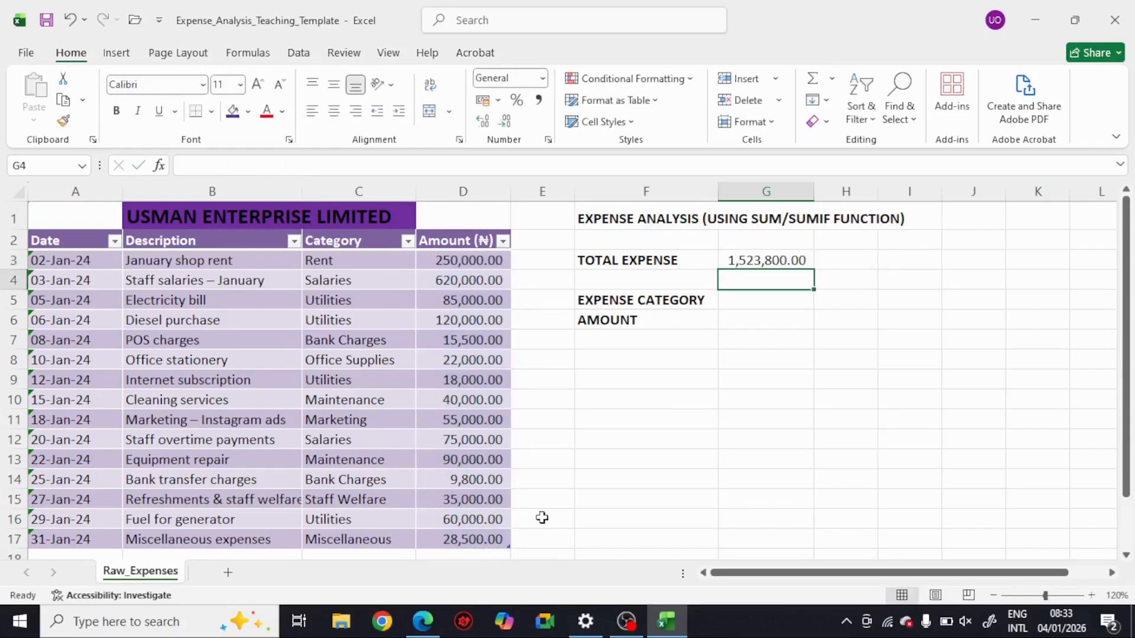
click(794, 260)
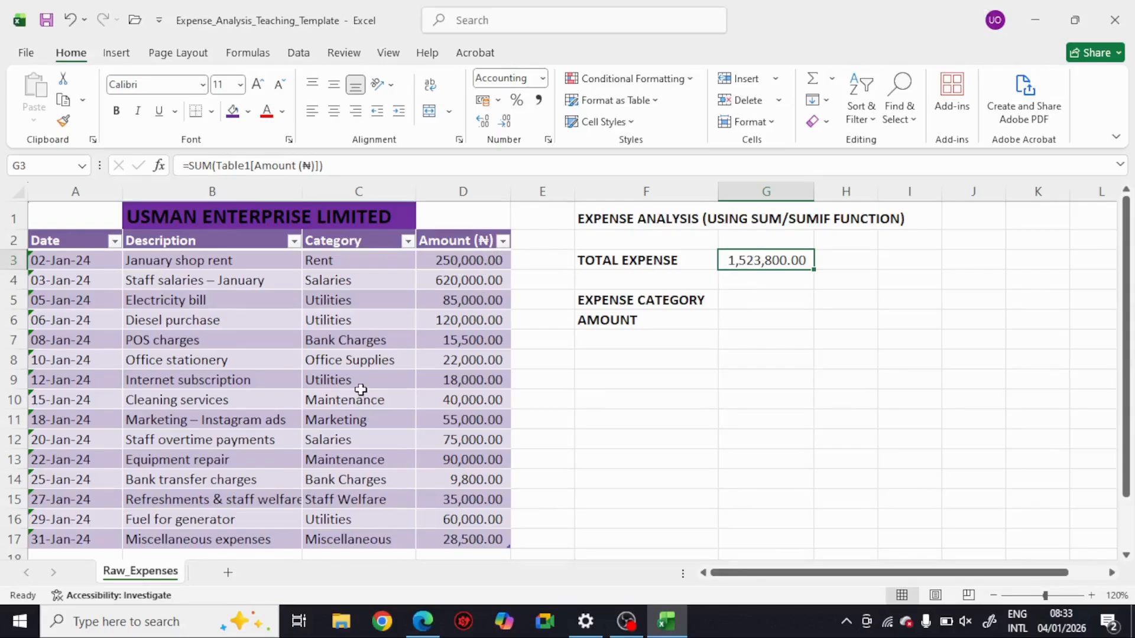
Examine the expense categories in the Category column, focusing on the Salaries entries and their amounts
click(342, 262)
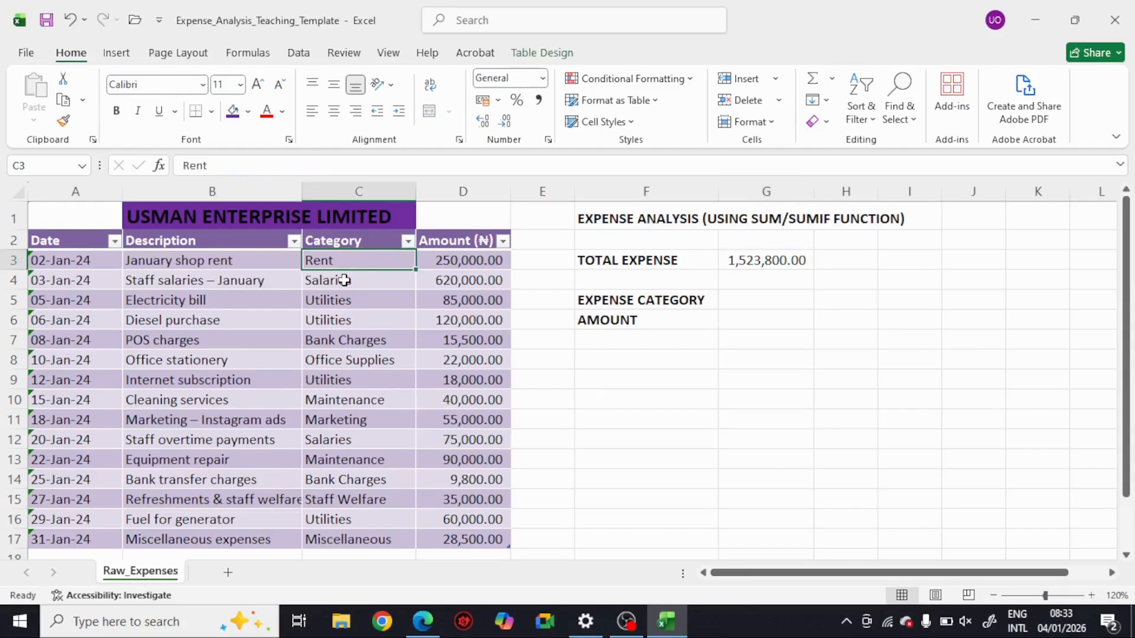
click(342, 280)
click(342, 301)
click(347, 321)
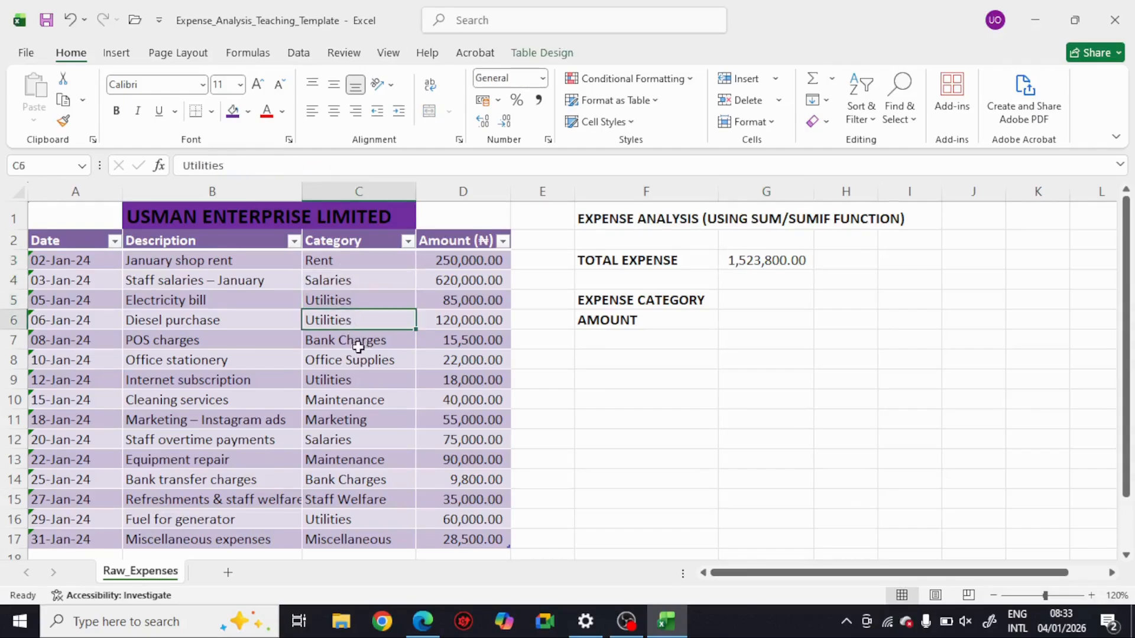
click(368, 339)
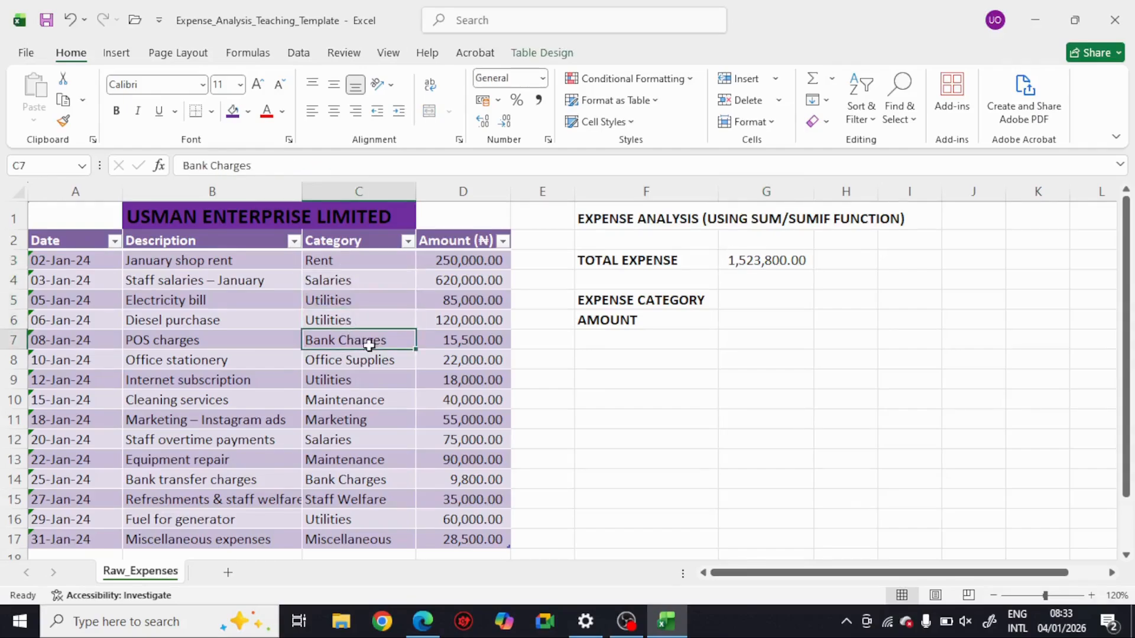
click(736, 299)
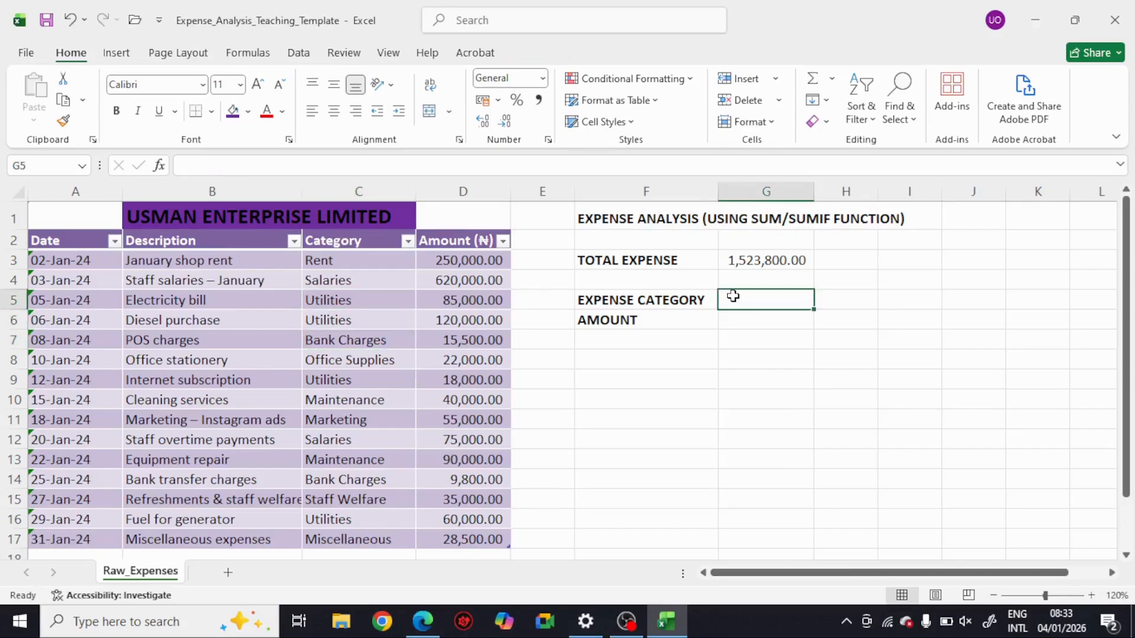
click(362, 285)
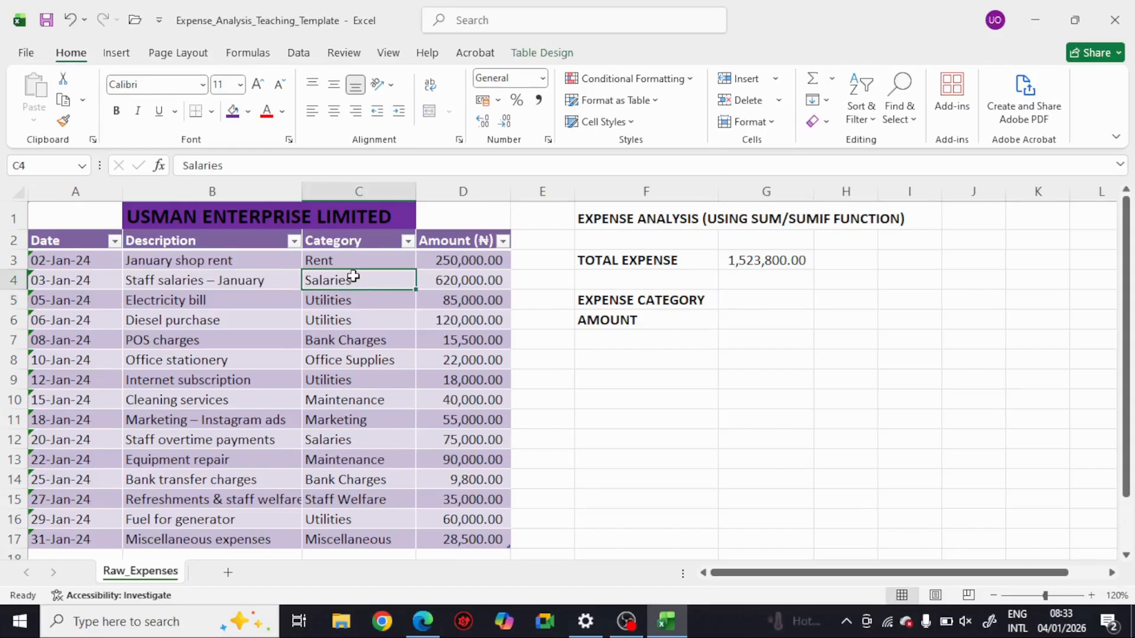
click(347, 360)
click(339, 436)
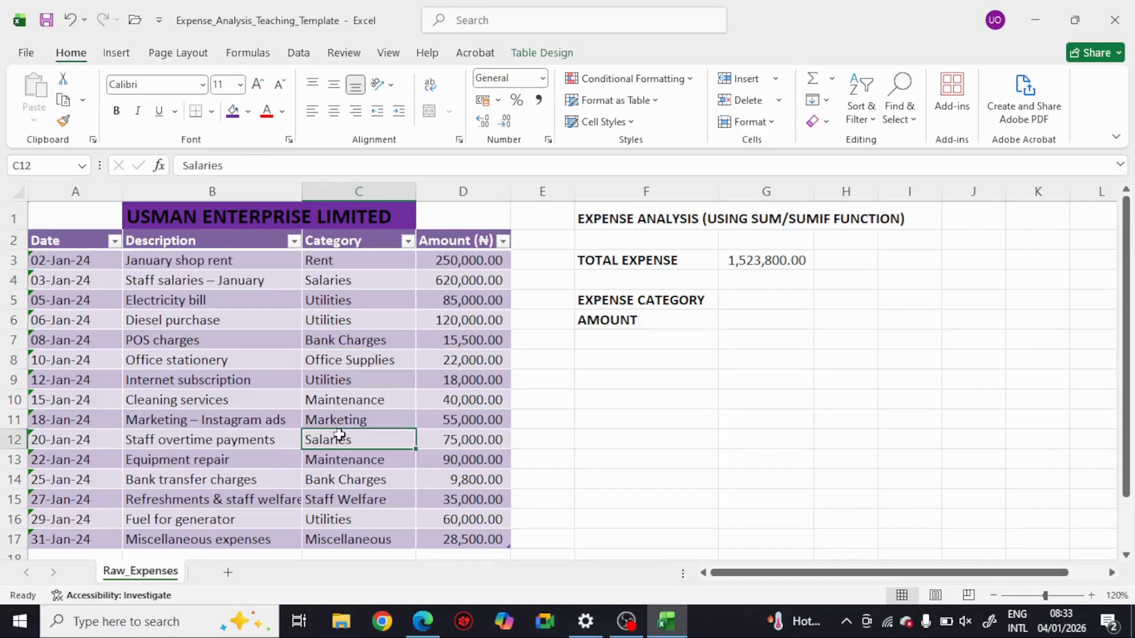
click(366, 282)
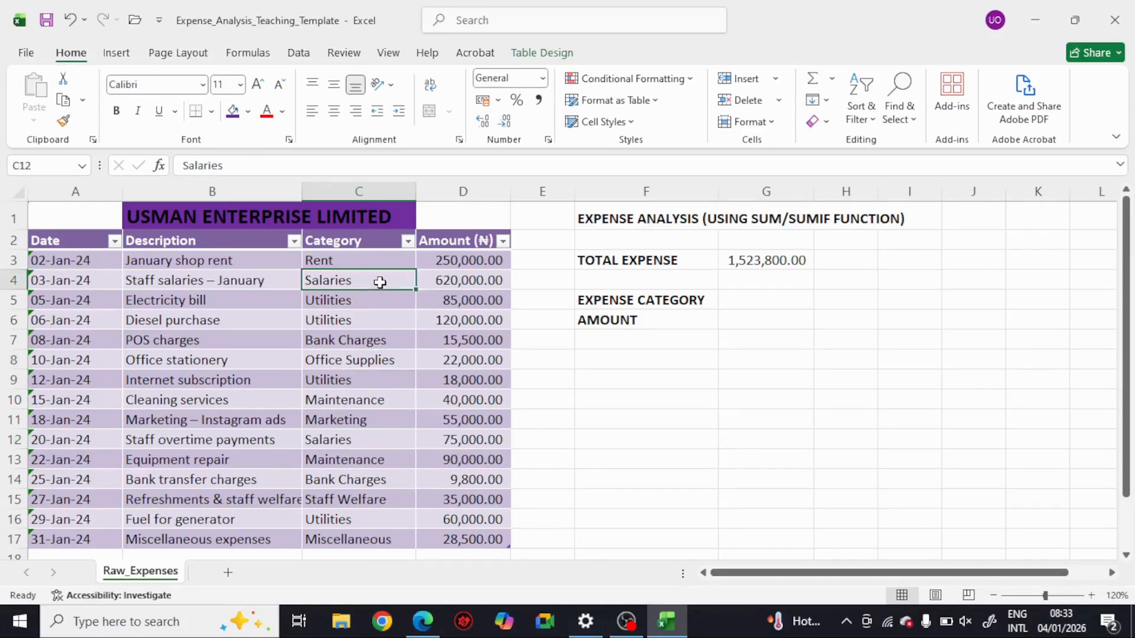
click(476, 283)
Begin a SUMIF formula in cell G5 beside EXPENSE CATEGORY, using C3:D17 as the range
click(736, 300)
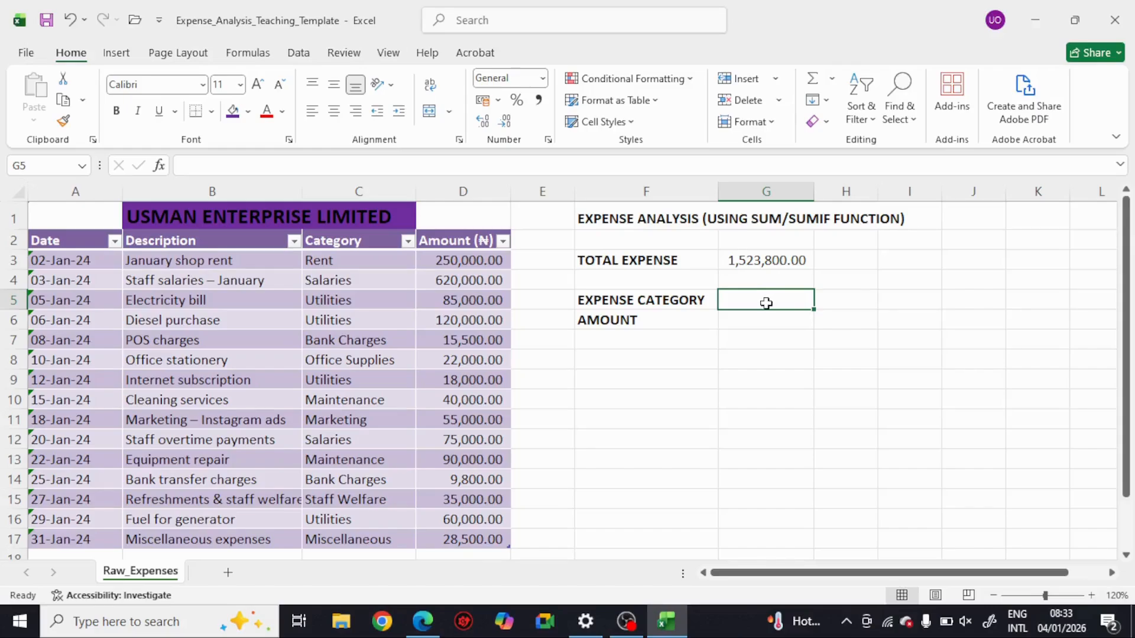
text(=)
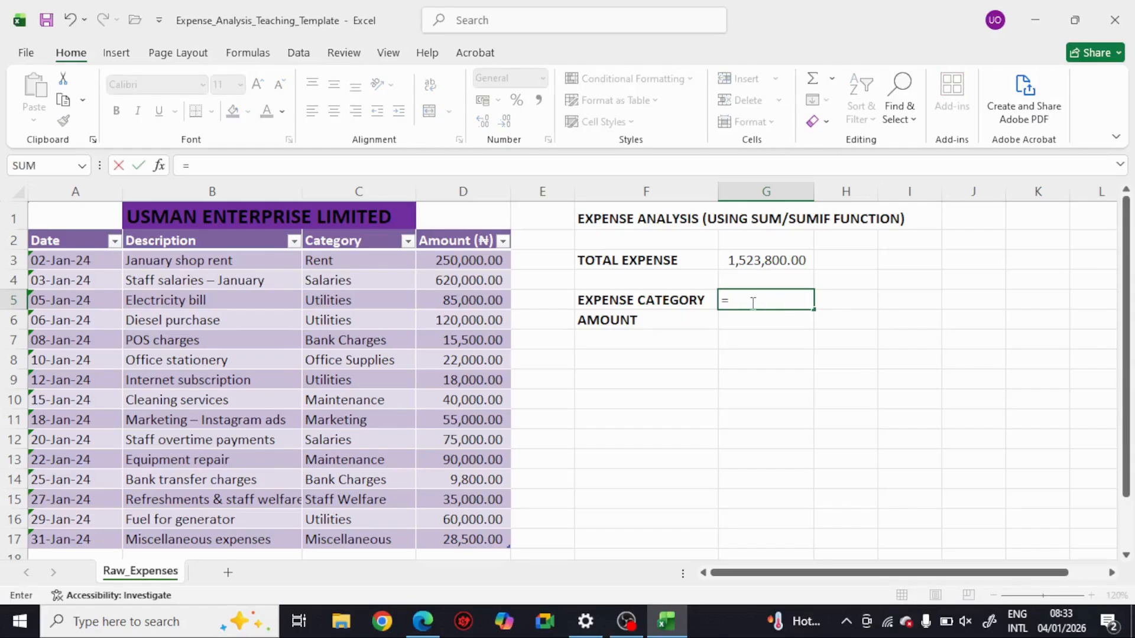
text(SU)
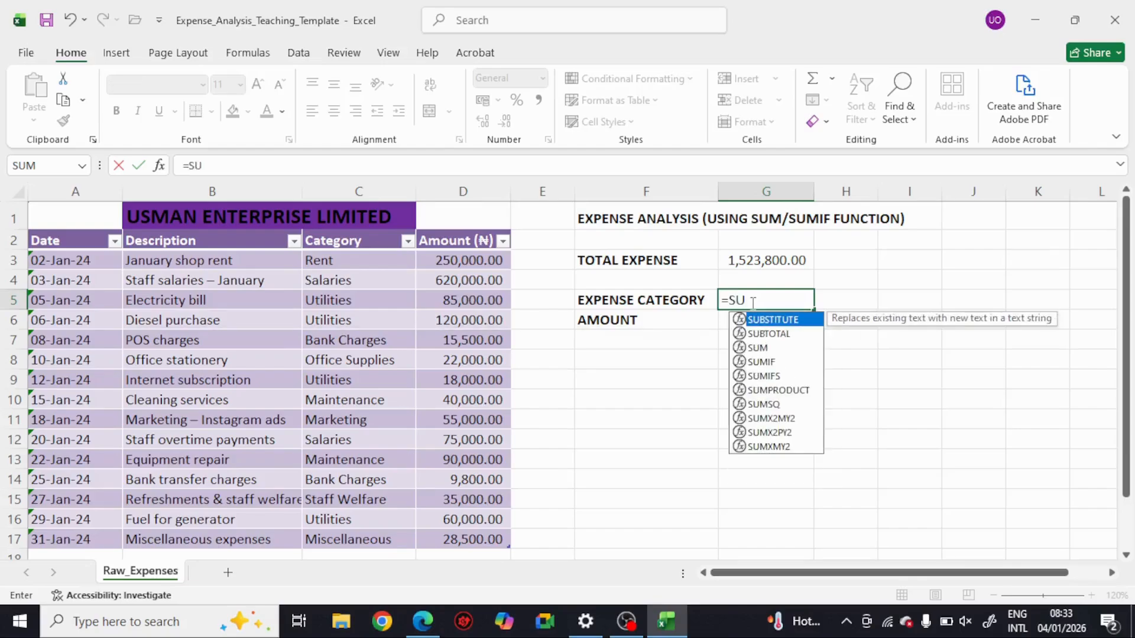
text(MIF)
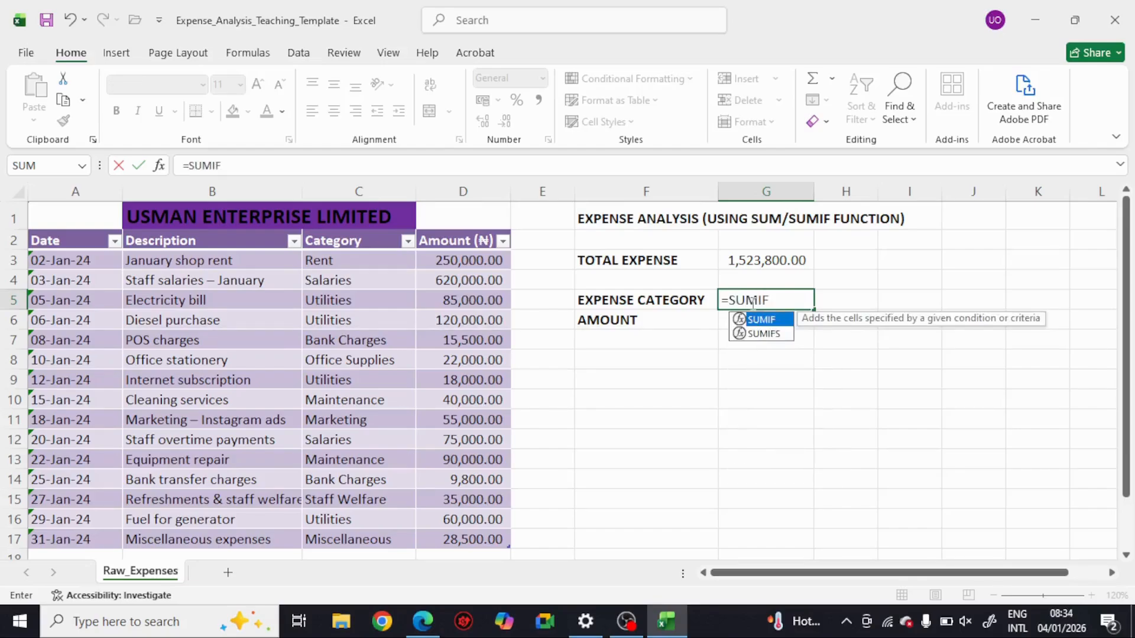
double_click(768, 321)
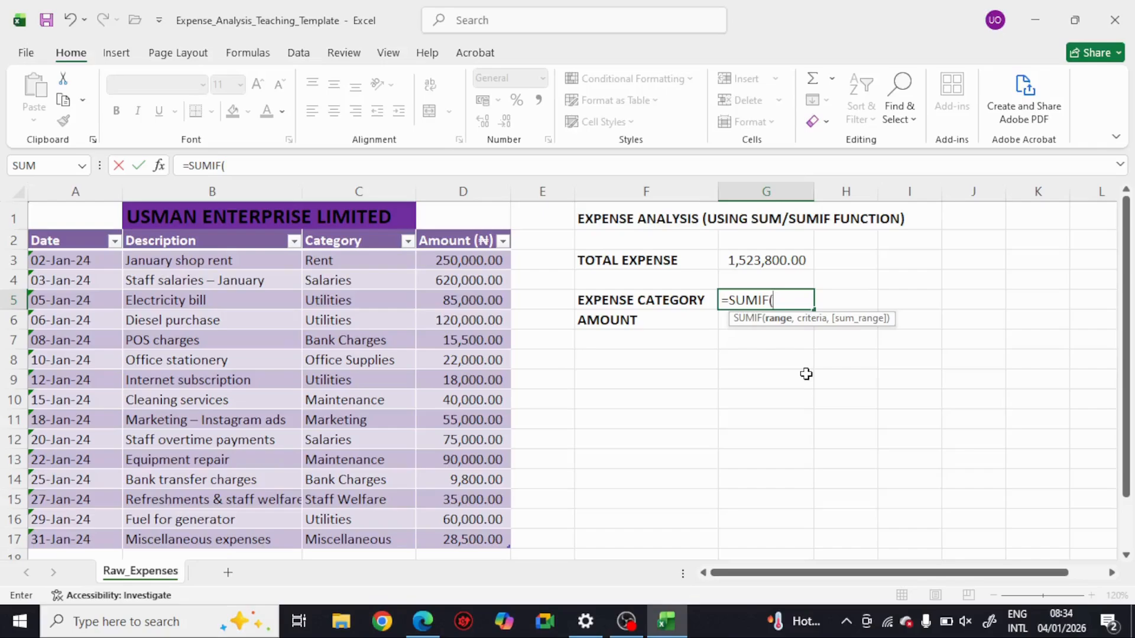
text(C3)
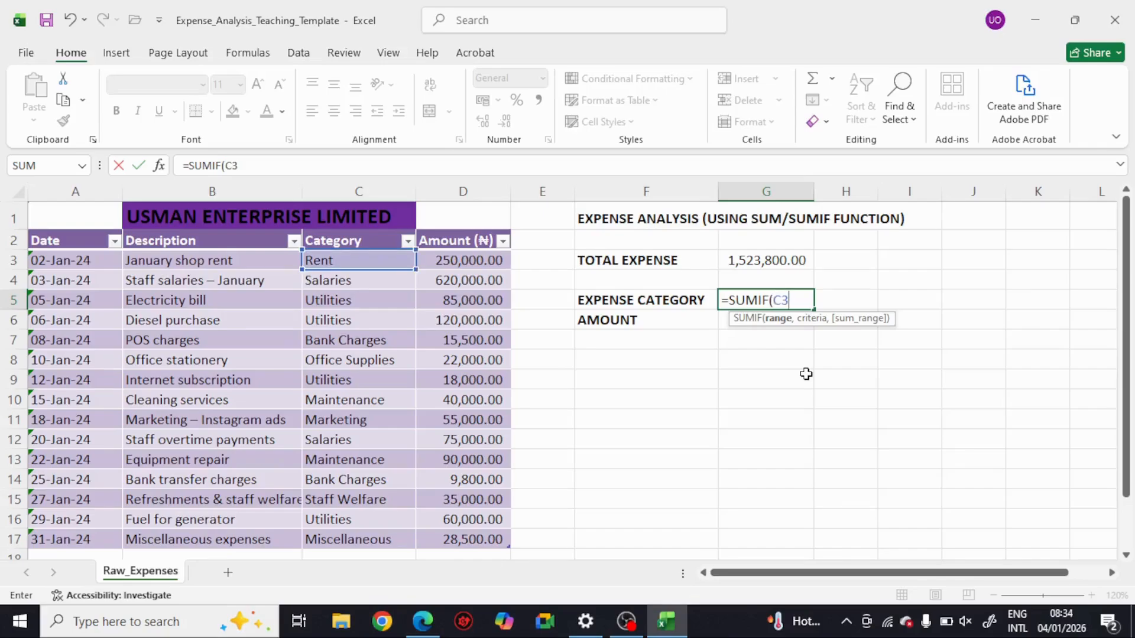
text(:D1)
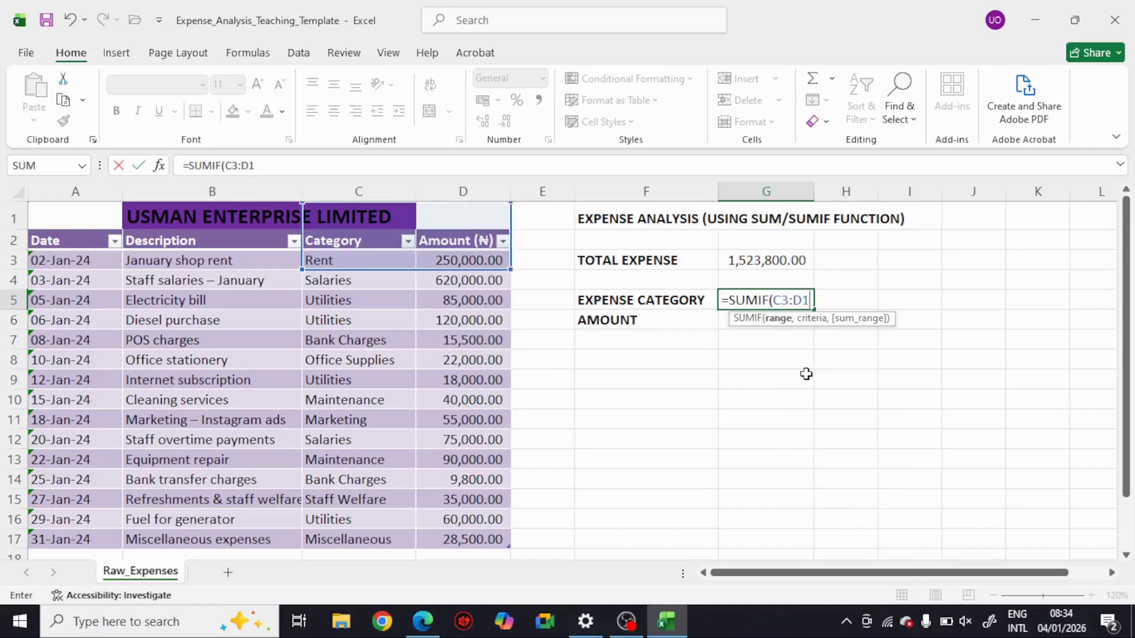
text(7)
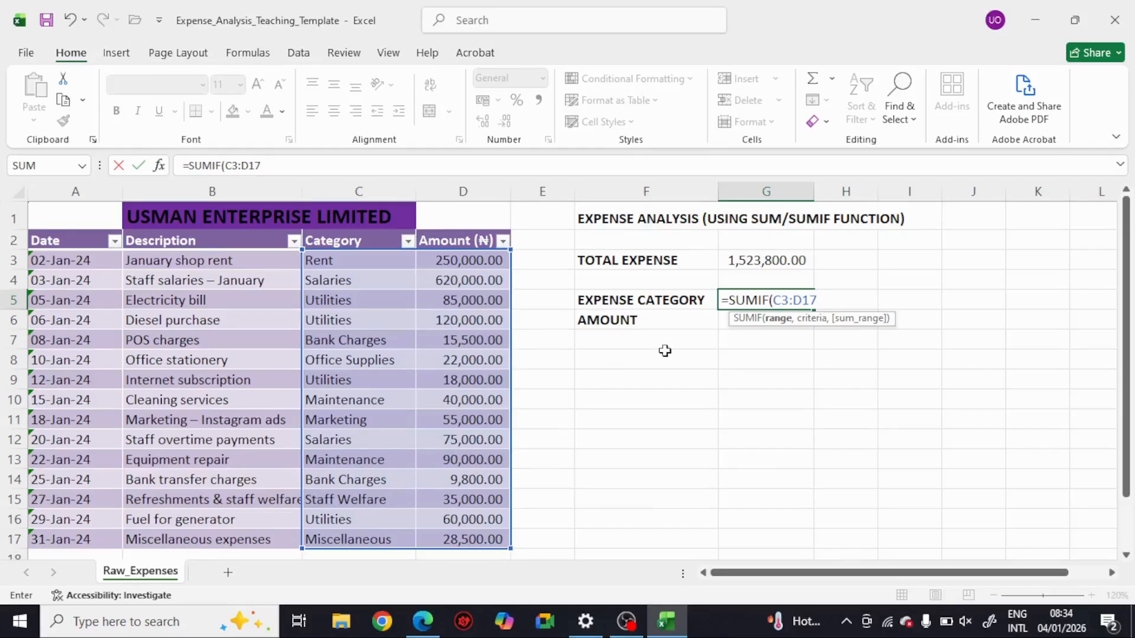
text(,)
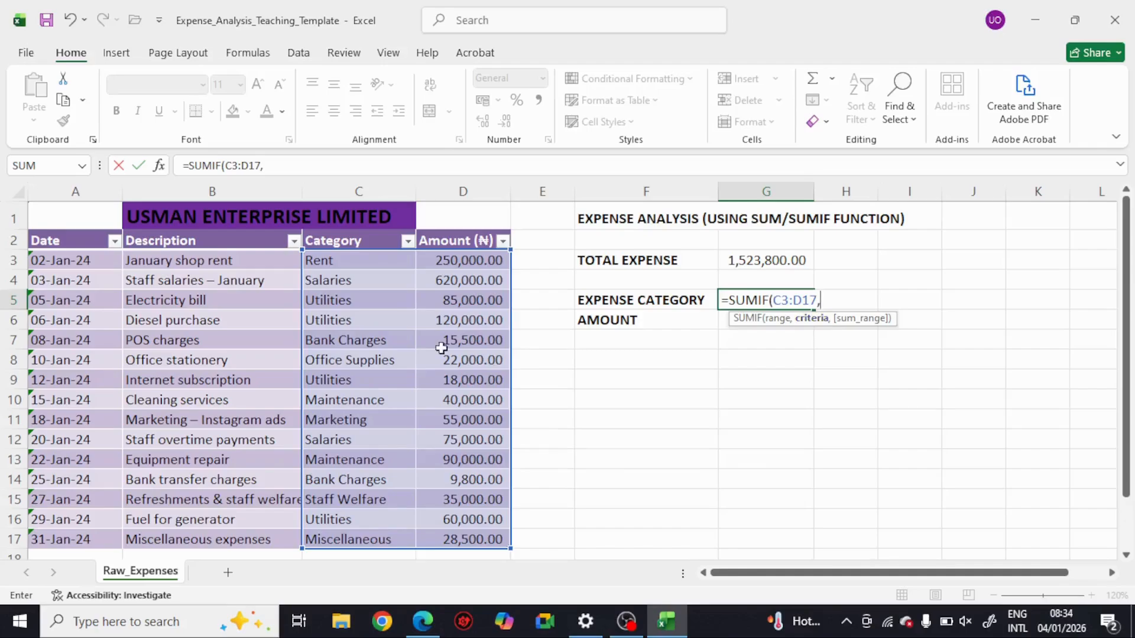
Complete the SUMIF with Salaries cell C4 as the criterion and the table's Amount (₦) column as the sum range, and apply comma style to G5
click(346, 281)
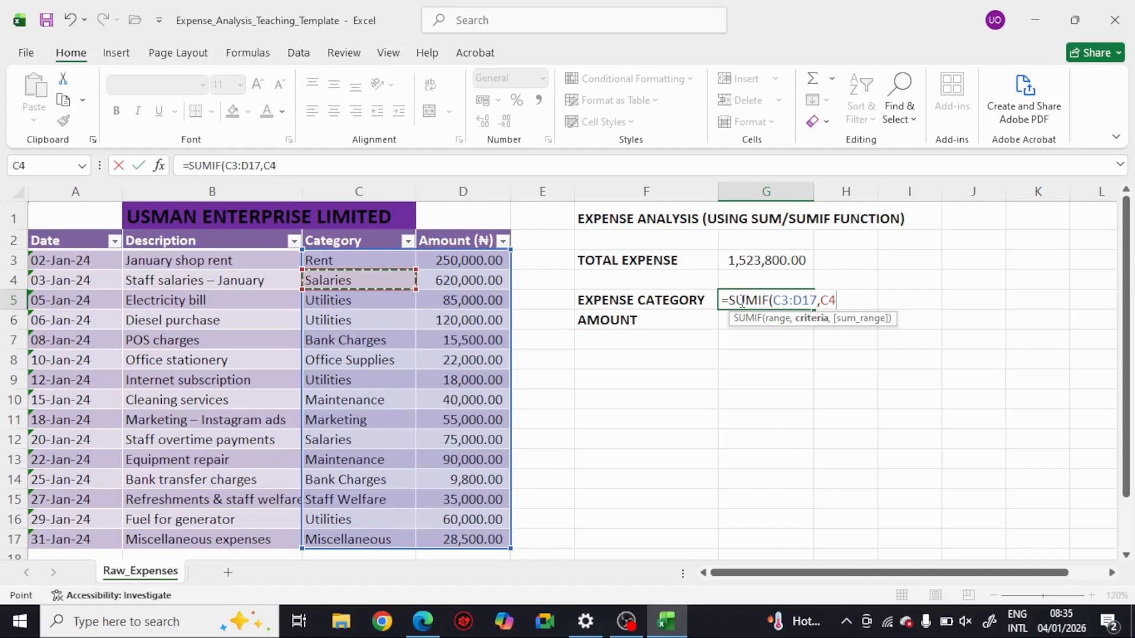
text(,)
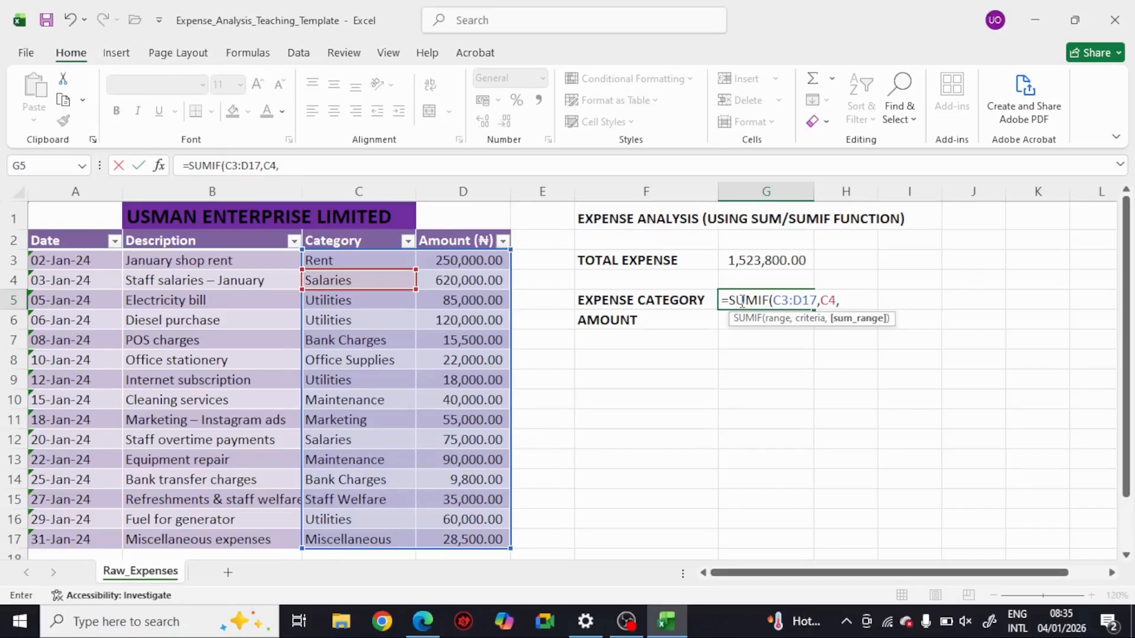
click(453, 267)
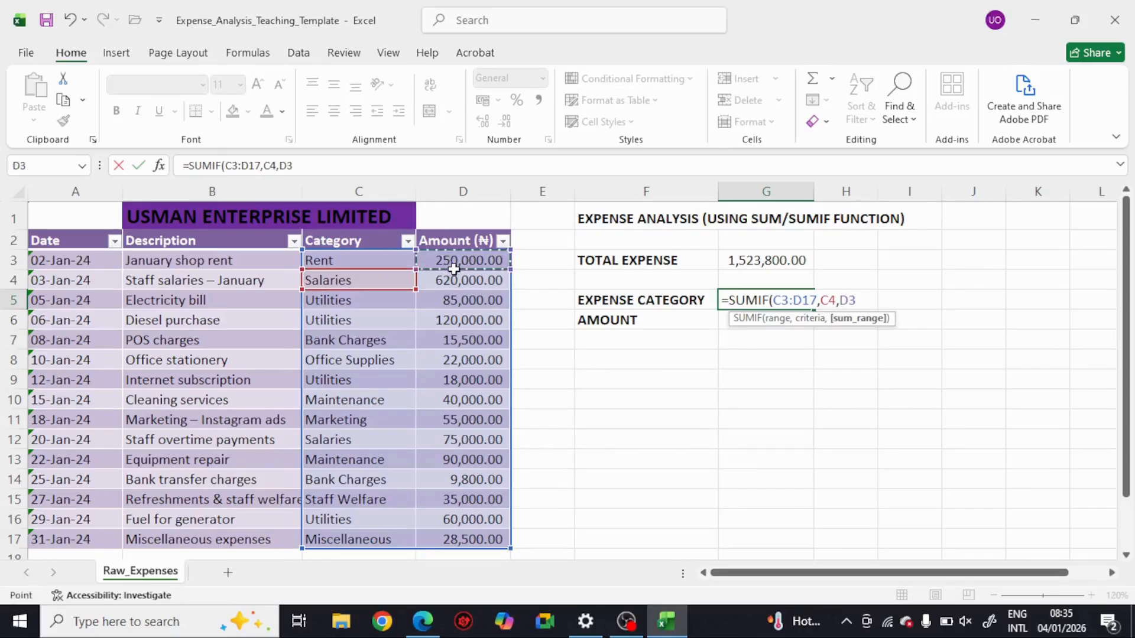
drag(454, 267, 467, 538)
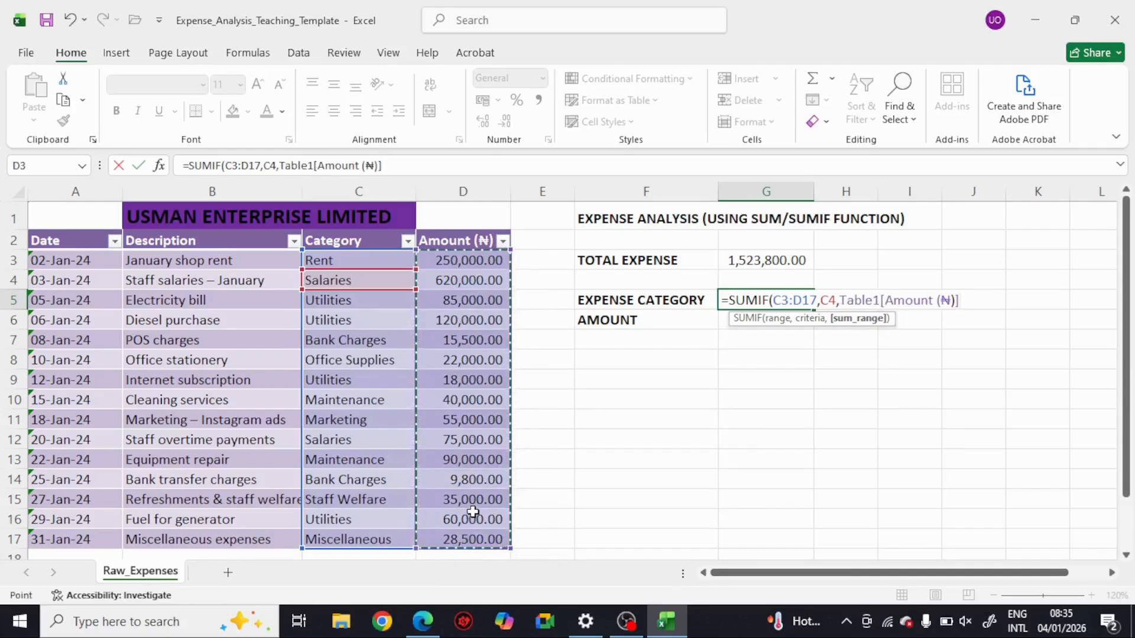
text())
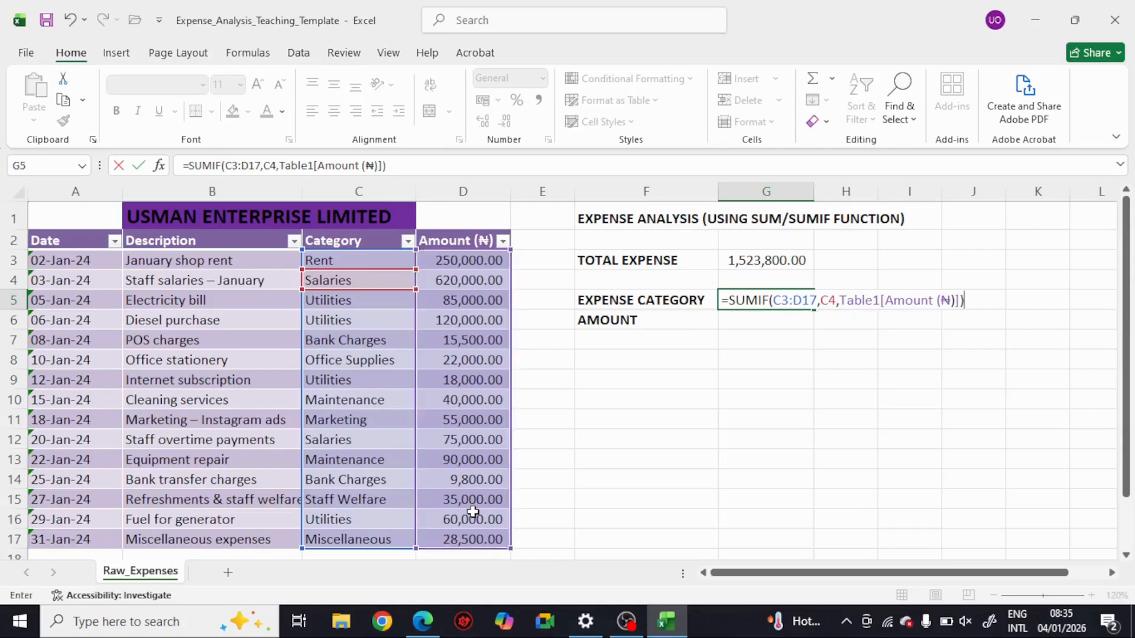
key(Return)
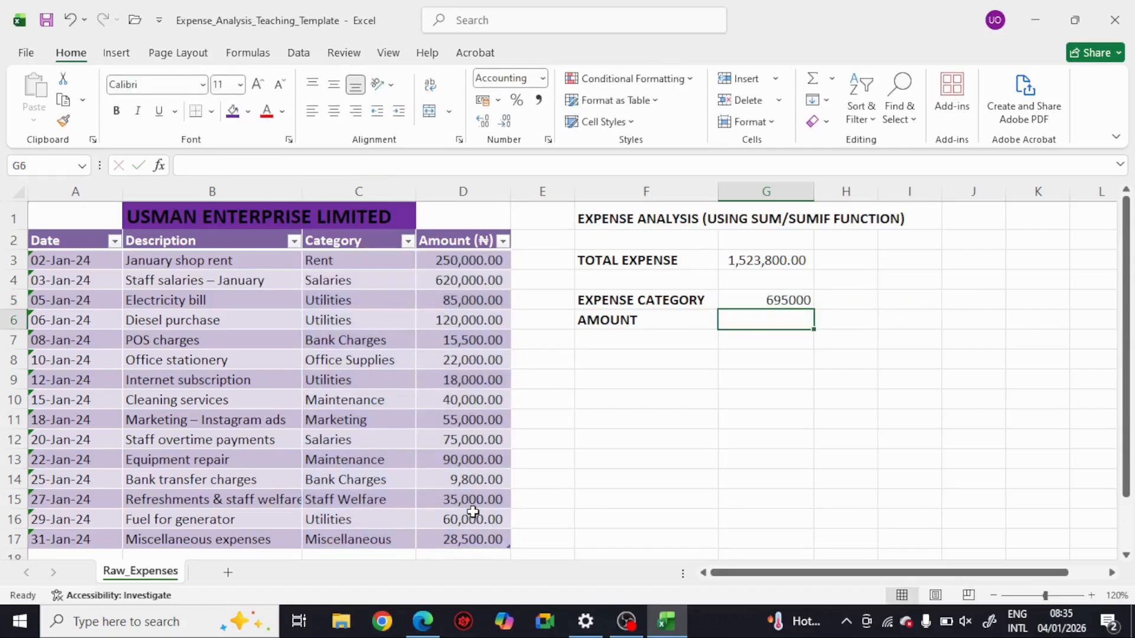
click(774, 302)
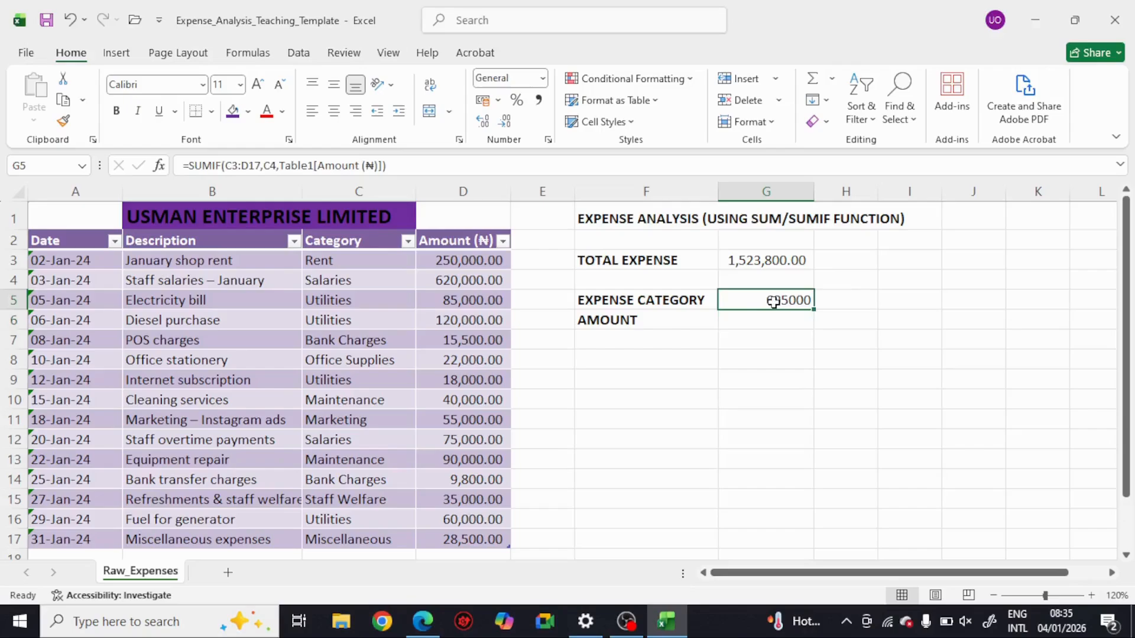
click(538, 101)
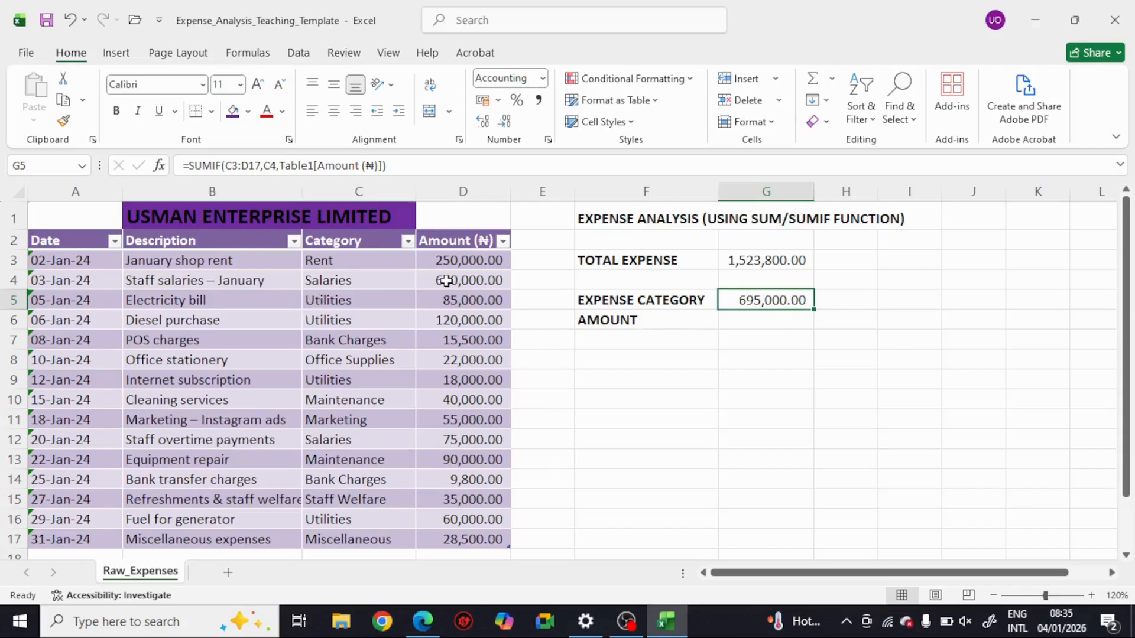
Check both Salaries entries and their amounts in the table against the SUMIF result in G5
click(345, 283)
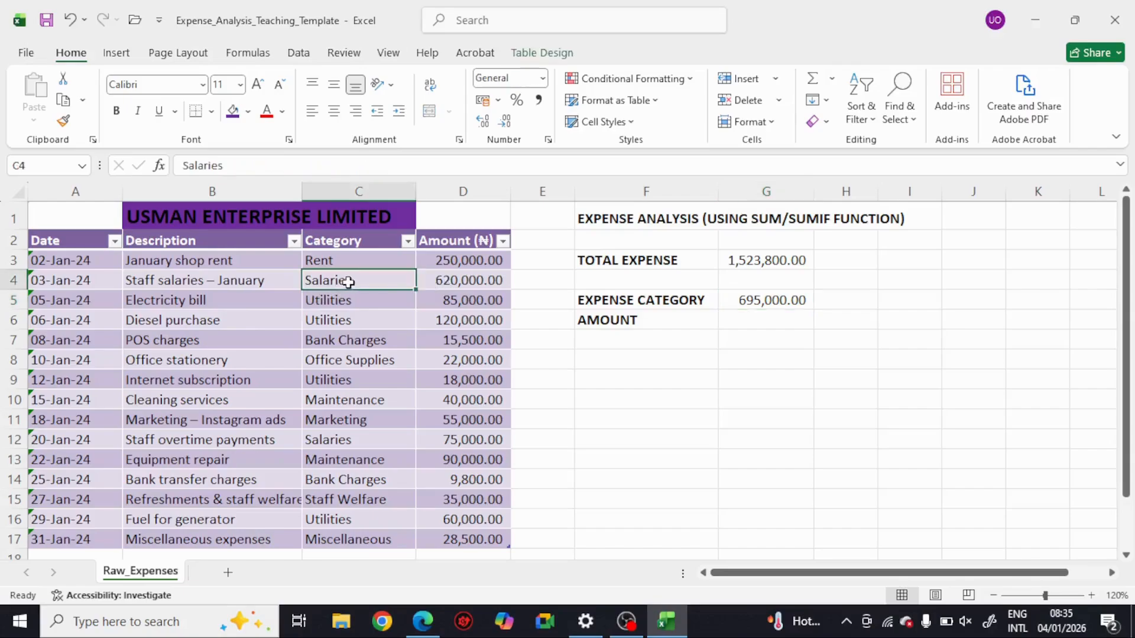
click(436, 280)
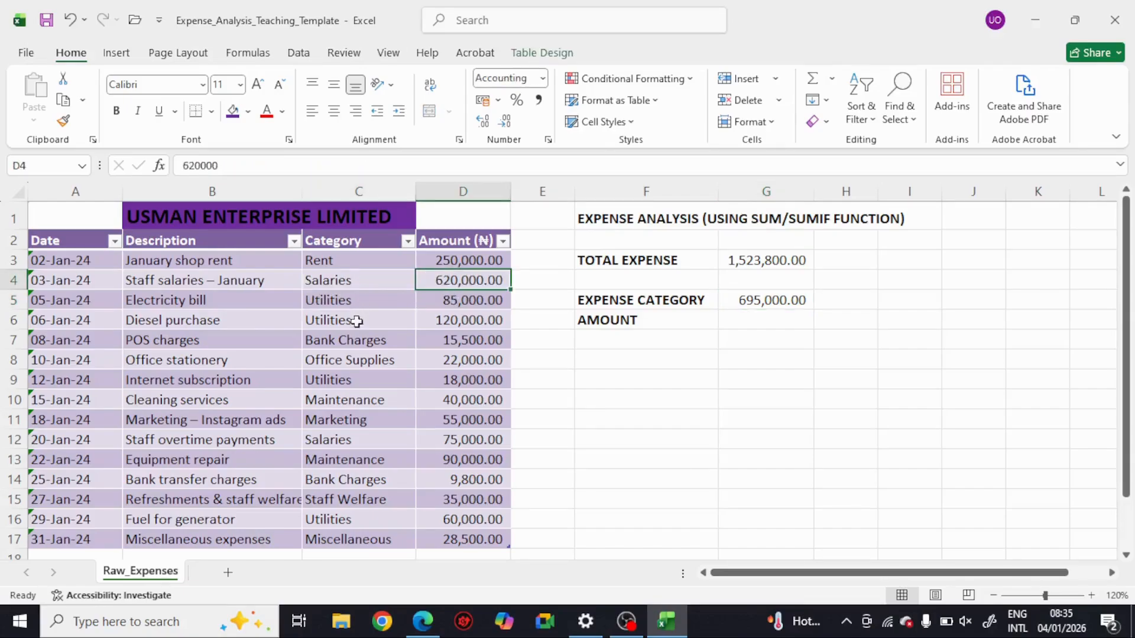
click(338, 442)
click(458, 442)
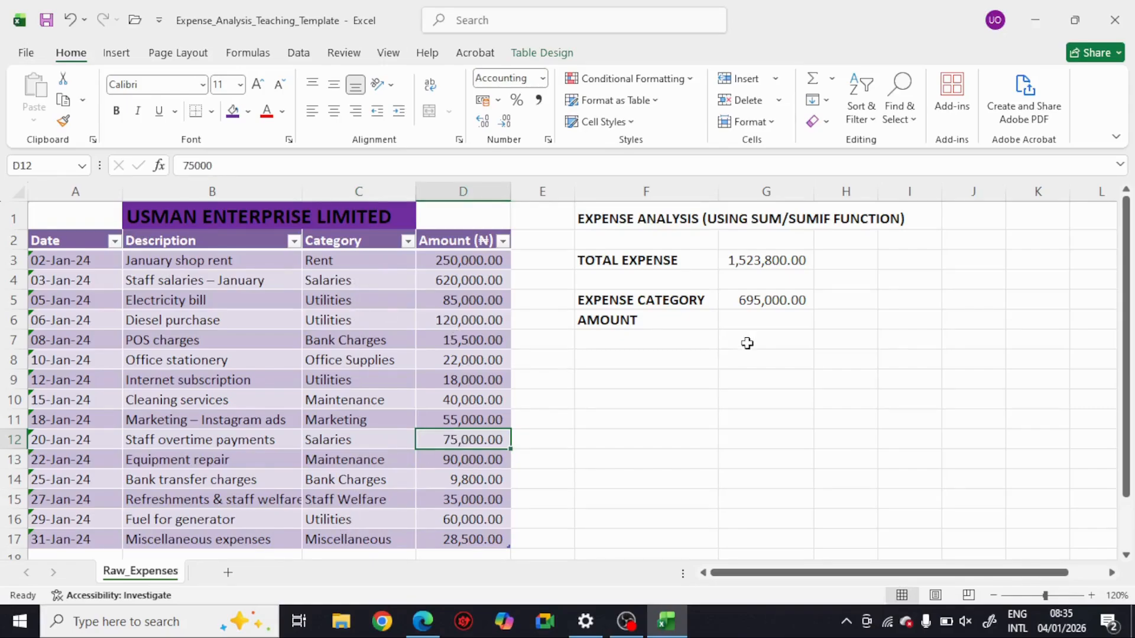
click(759, 301)
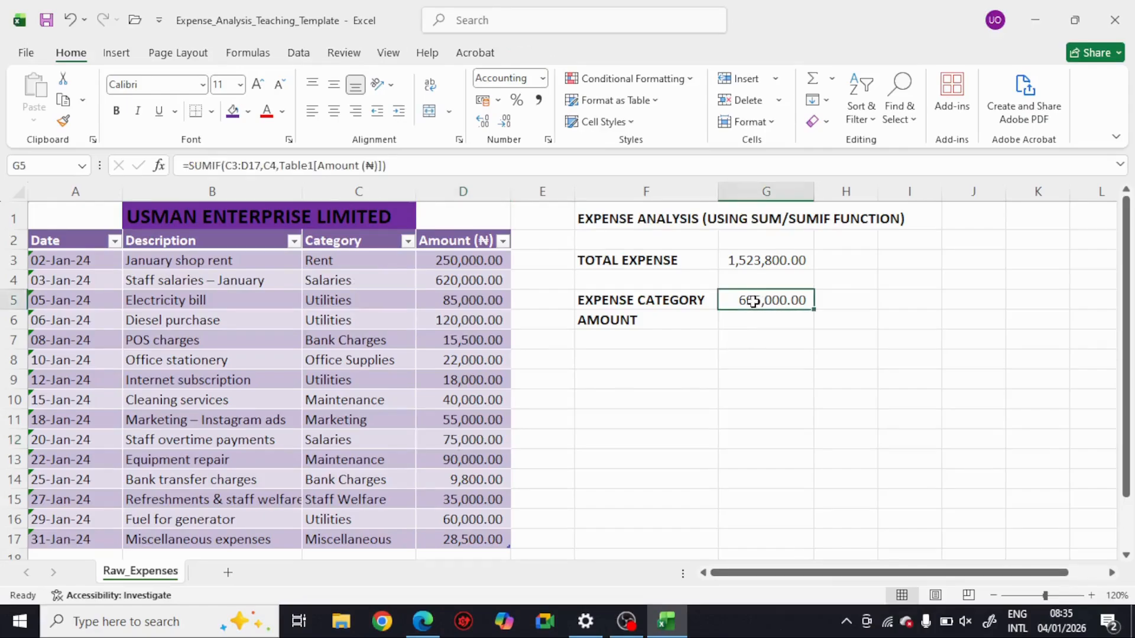